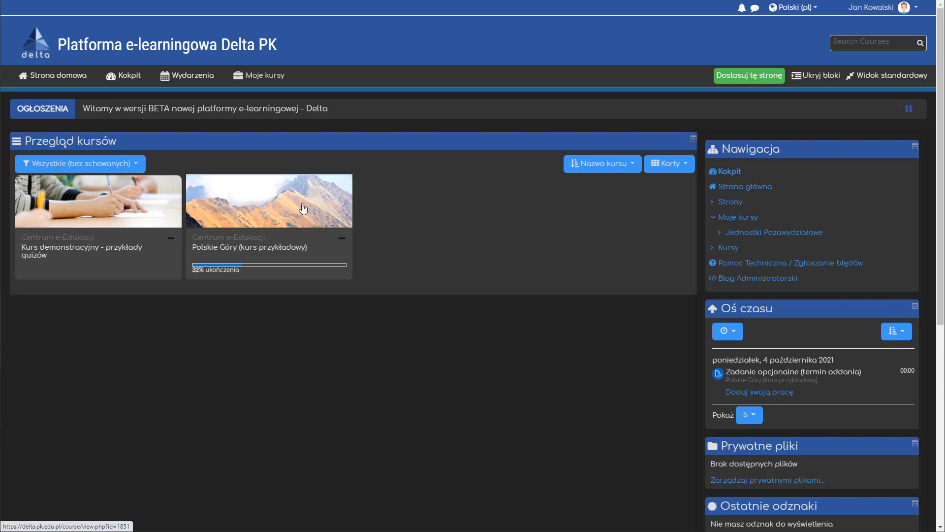
Step: Open the course Polskie Góry (kurs przykładowy) and toggle the manual completion mark of Wiedza z sieci on and off
left_click(304, 209)
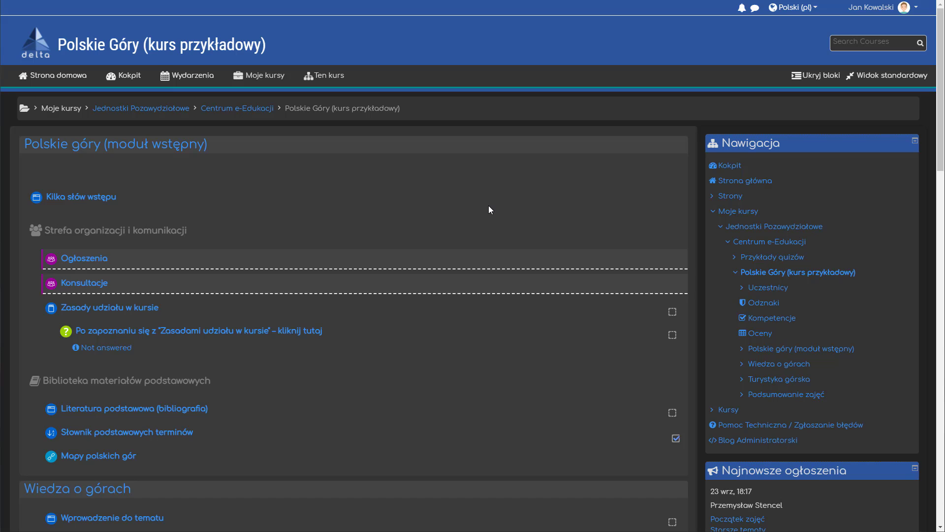
scroll(488, 205, "down", 7)
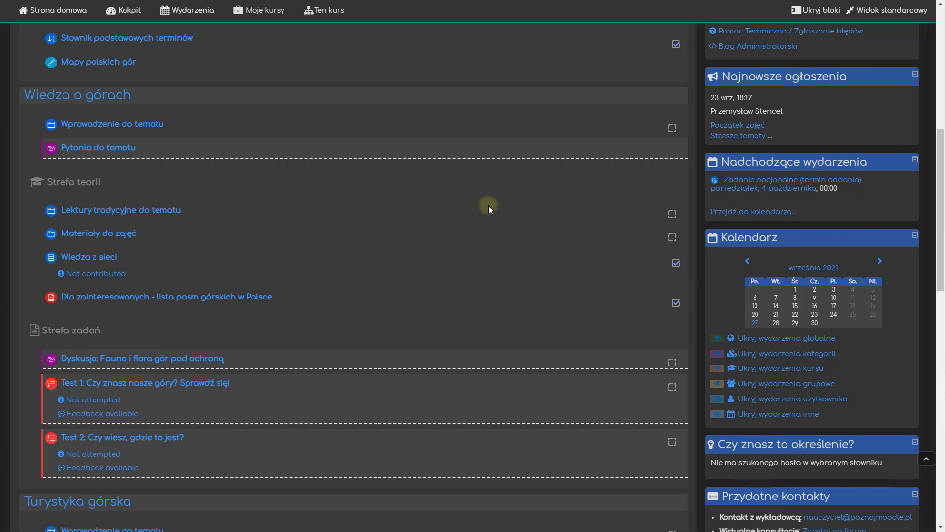
left_click(676, 264)
left_click(676, 263)
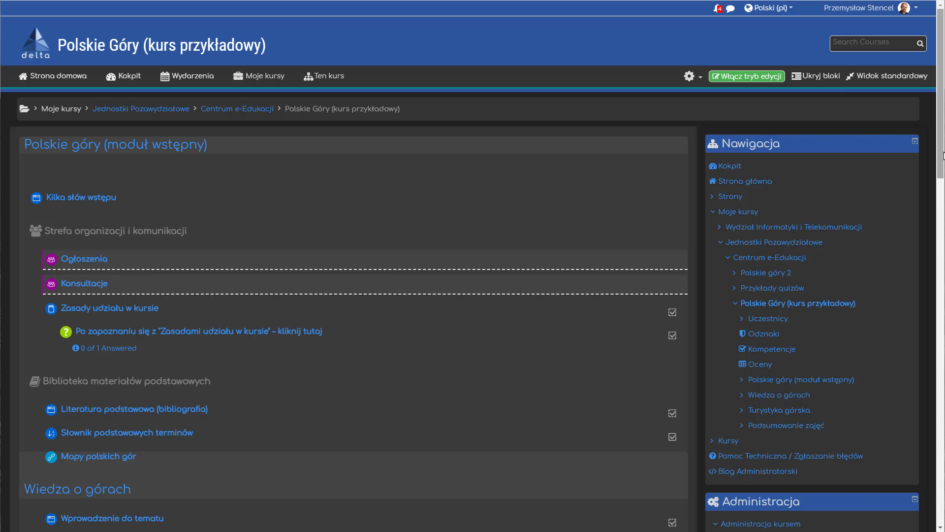
Step: Review the completion tracking option in the course settings, and save and display the course
left_click(690, 77)
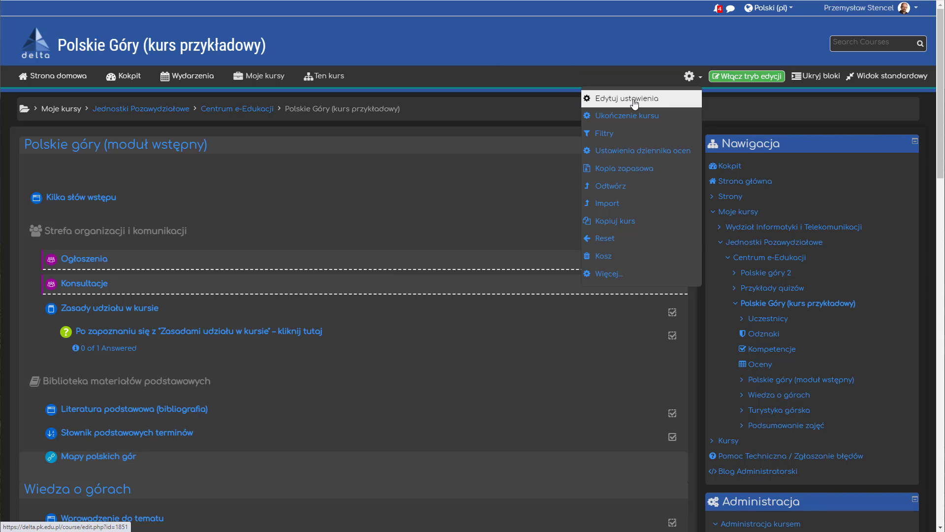
left_click(635, 101)
scroll(364, 189, "down", 5)
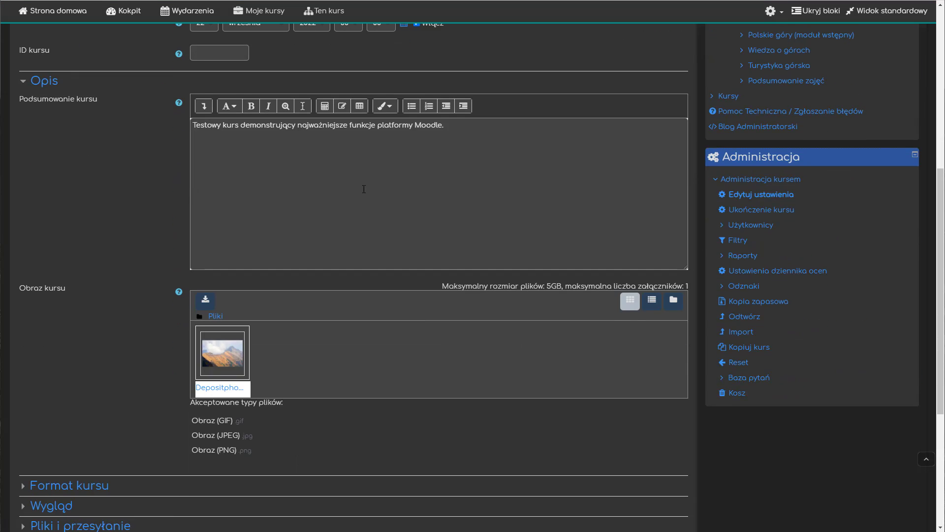
scroll(364, 189, "down", 5)
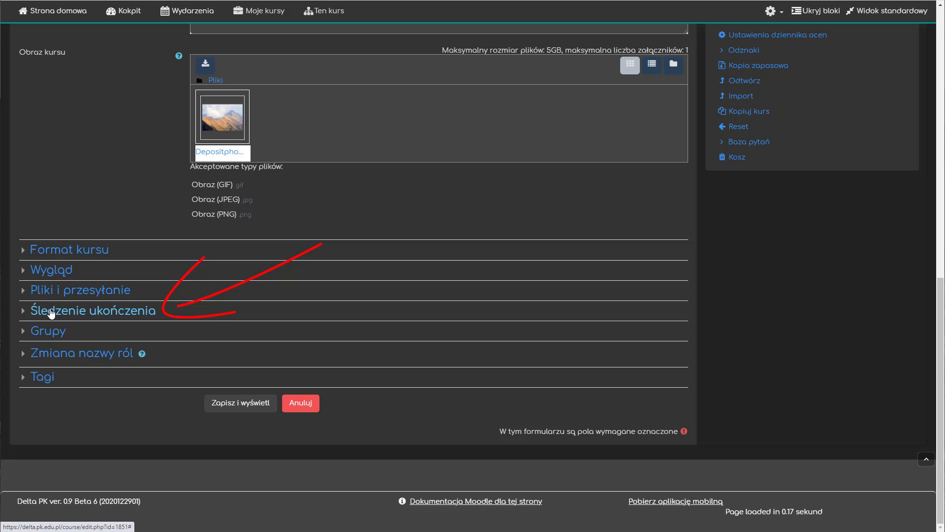
left_click(51, 311)
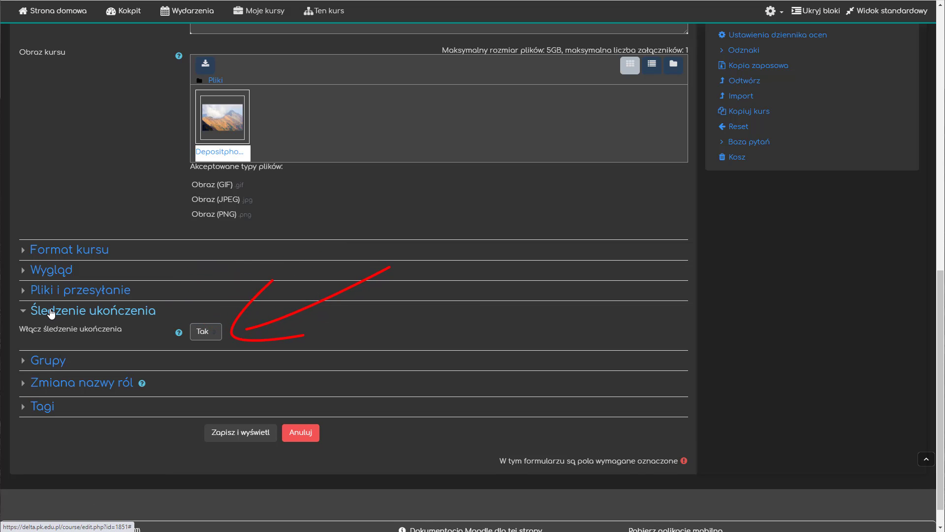
left_click(236, 433)
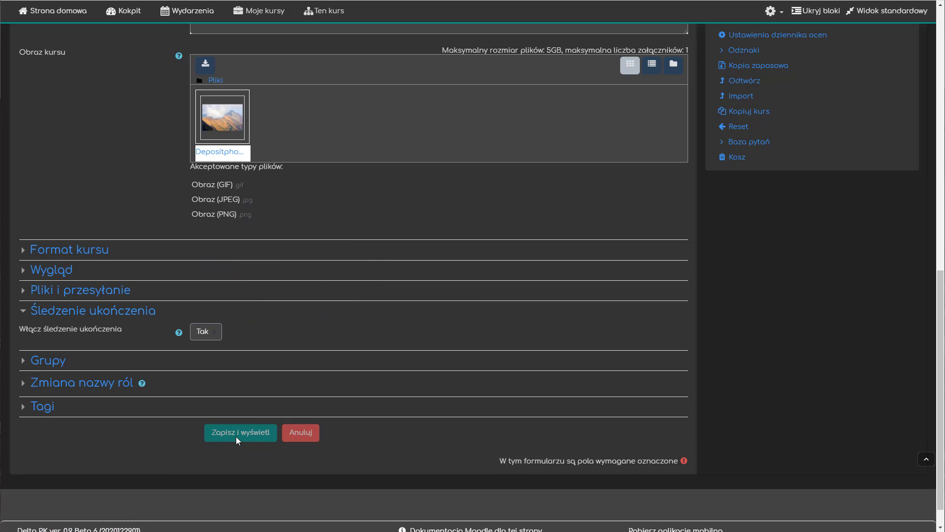
Step: Turn on editing mode and start adding a Strona resource to the introductory module
left_click(741, 77)
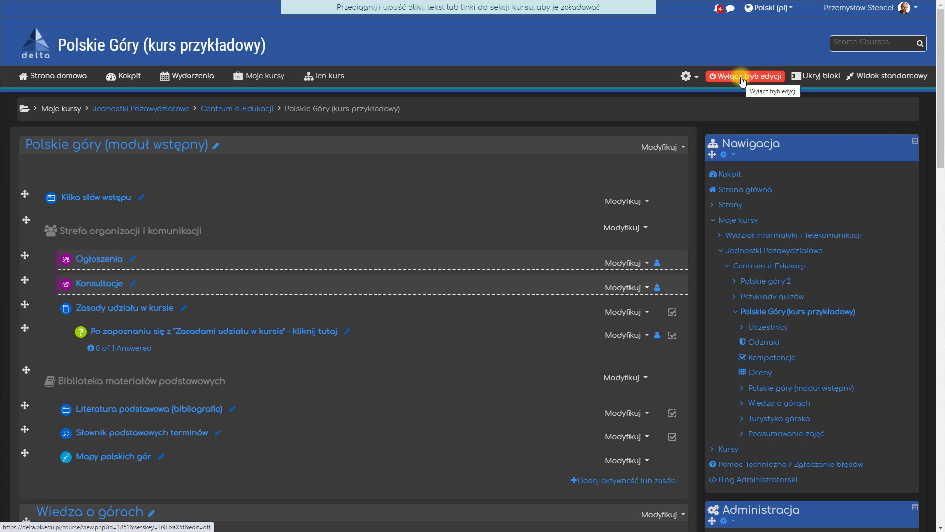
scroll(741, 84, "down", 2)
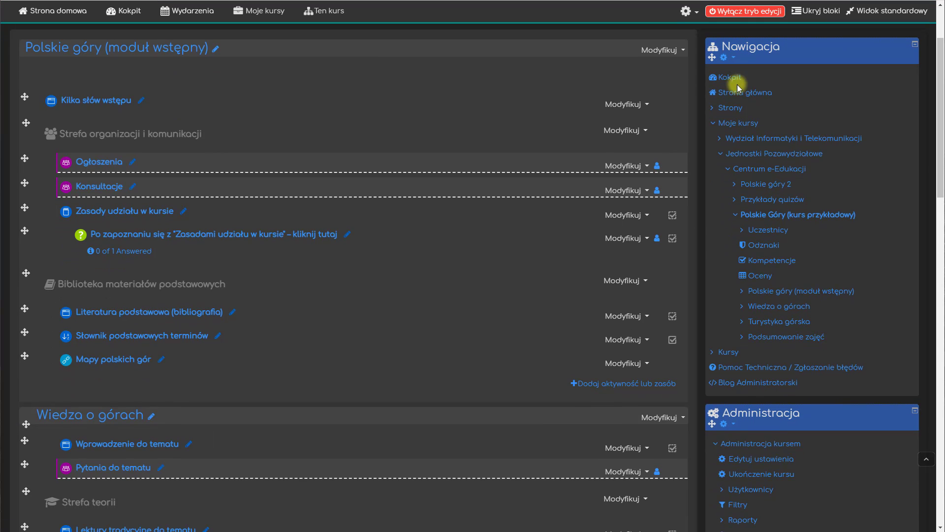
left_click(586, 382)
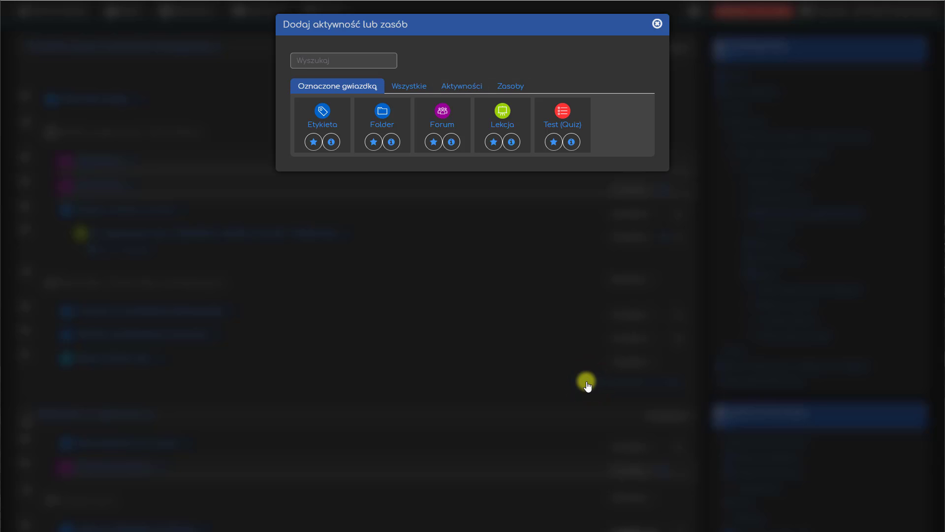
left_click(511, 86)
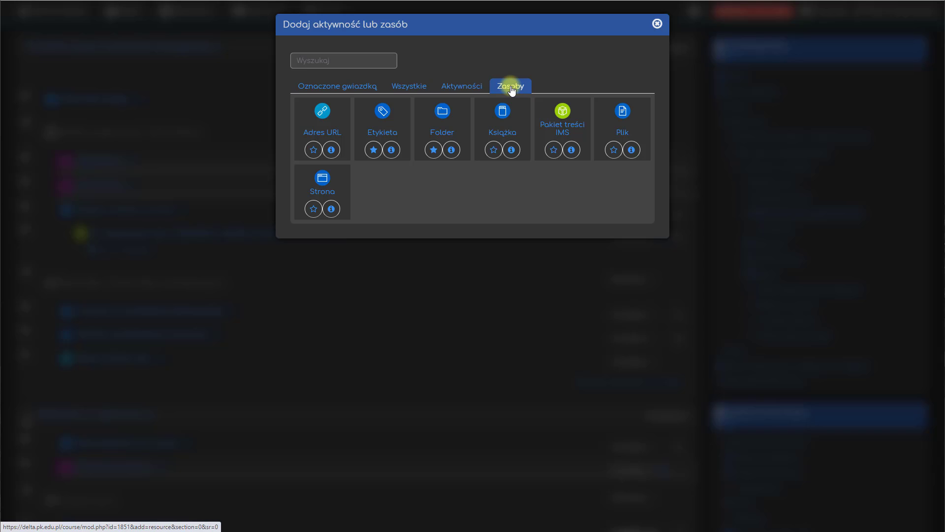
left_click(325, 175)
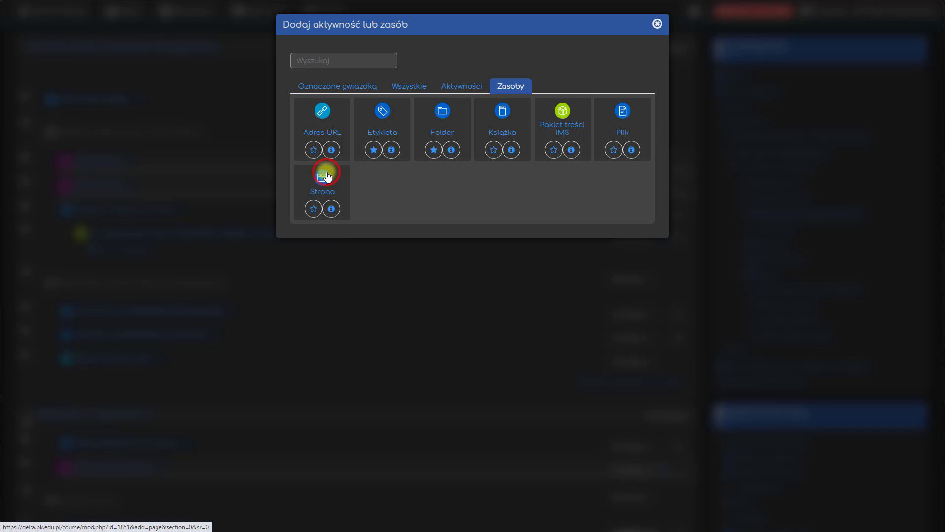
Step: Try Nie wykrywaj ukończenia aktywności for the page's completion tracking, and set it to Pokaż aktywność jako ukończoną, gdy warunki są spełnione
scroll(129, 173, "down", 5)
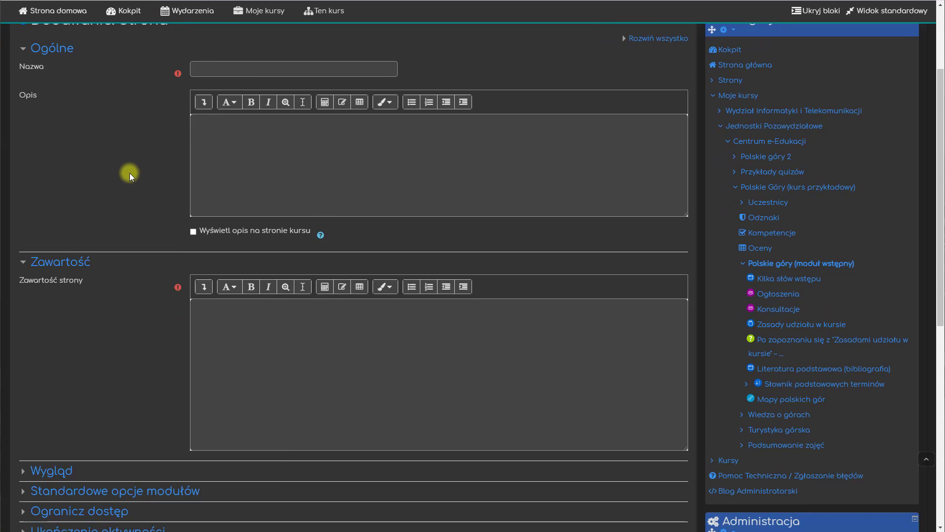
scroll(129, 173, "down", 4)
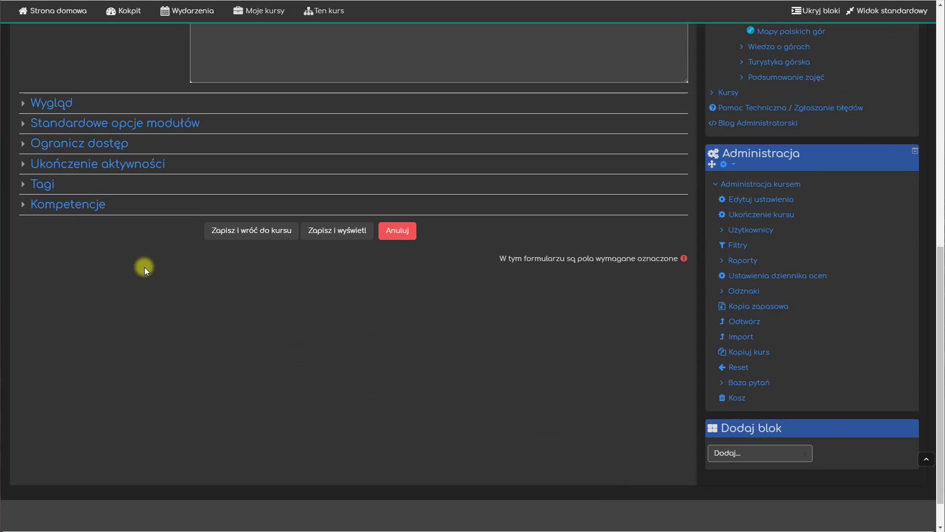
left_click(133, 167)
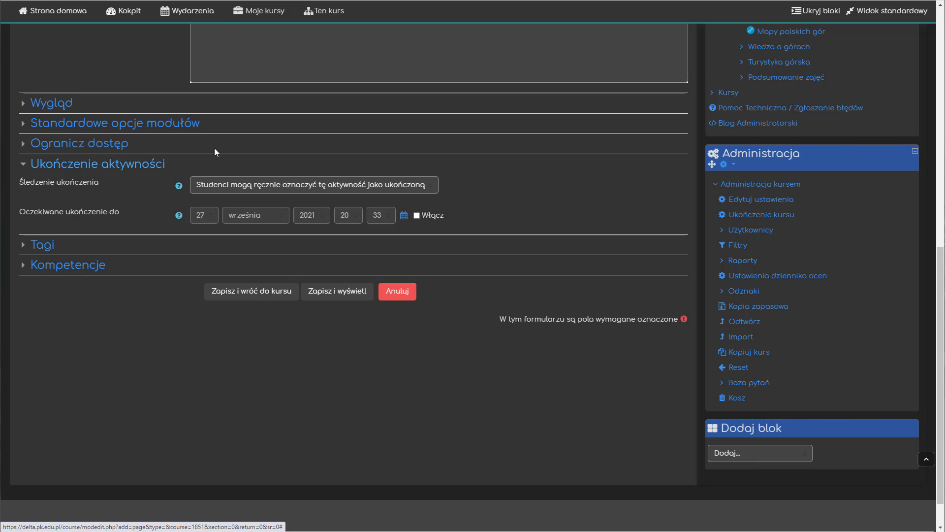
left_click(270, 188)
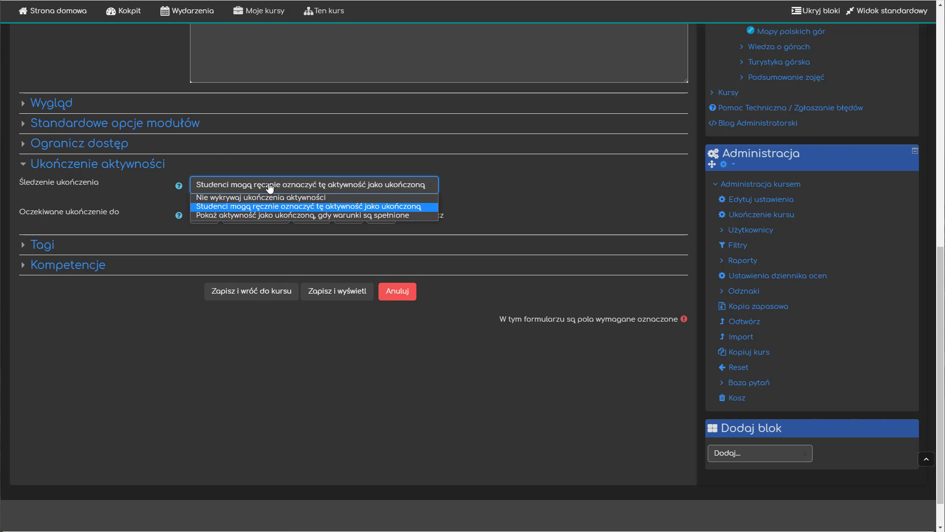
left_click(268, 194)
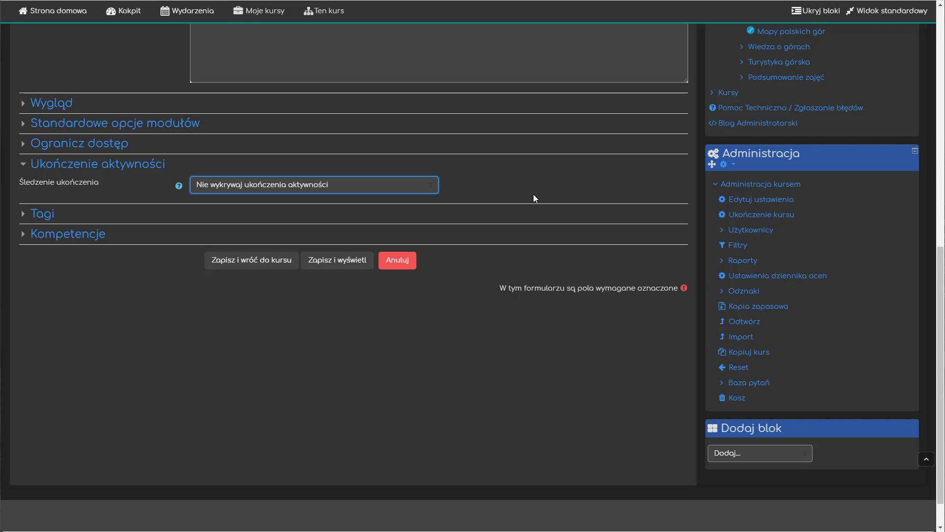
left_click(255, 186)
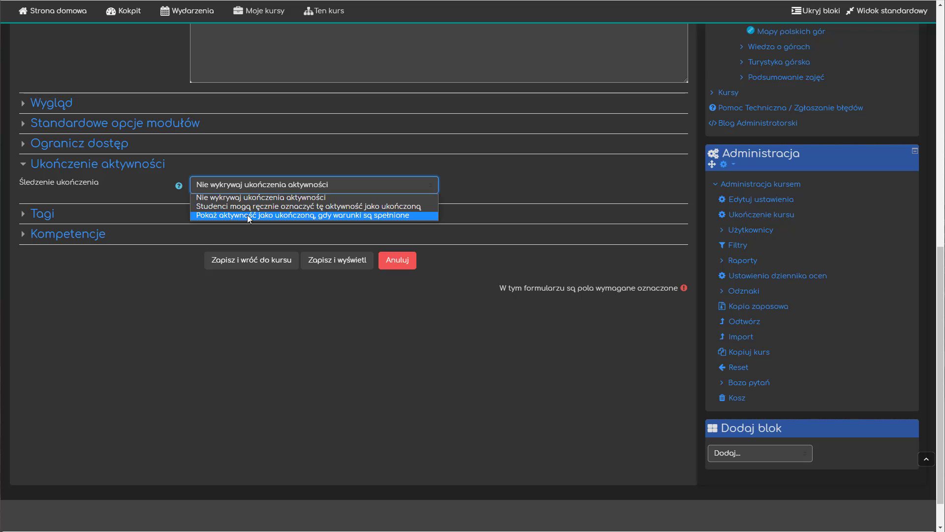
left_click(248, 215)
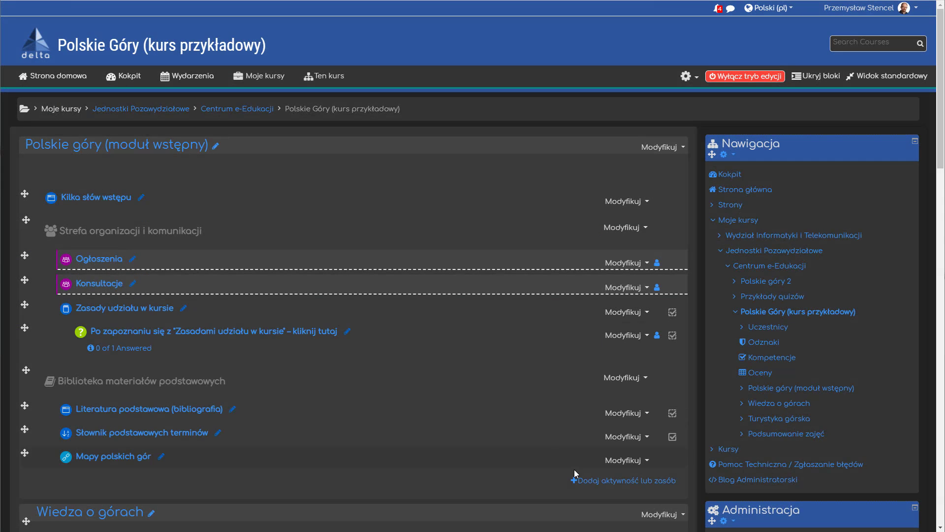
Step: Start adding a Test (Quiz) to the introductory module and expand its activity completion settings
left_click(586, 481)
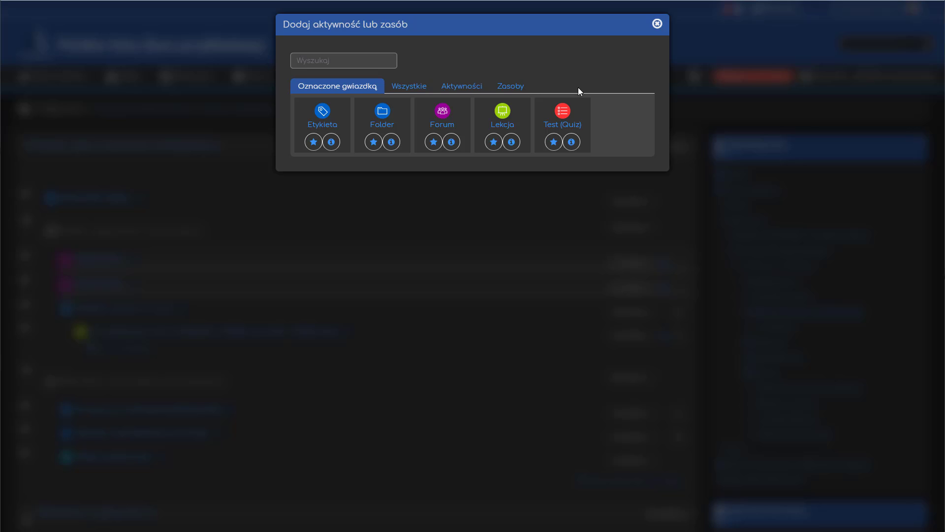
left_click(563, 111)
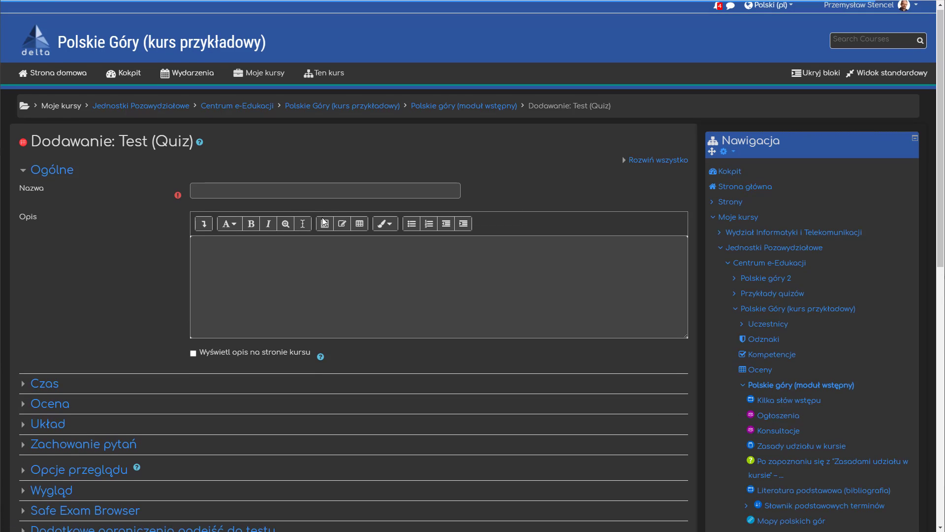
scroll(308, 221, "down", 7)
left_click(47, 278)
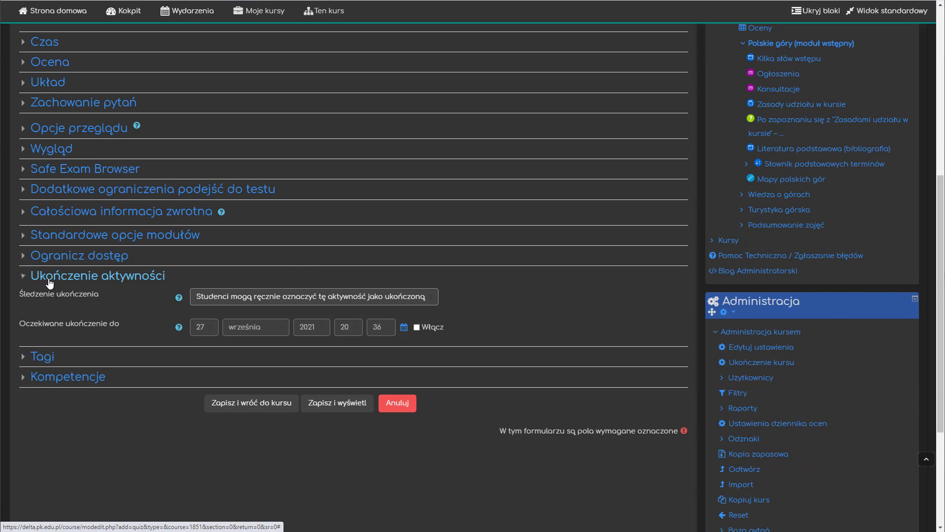
Step: Set the quiz's completion tracking to Pokaż aktywność jako ukończoną, gdy warunki są spełnione, requiring a grade and the passing threshold
left_click(251, 301)
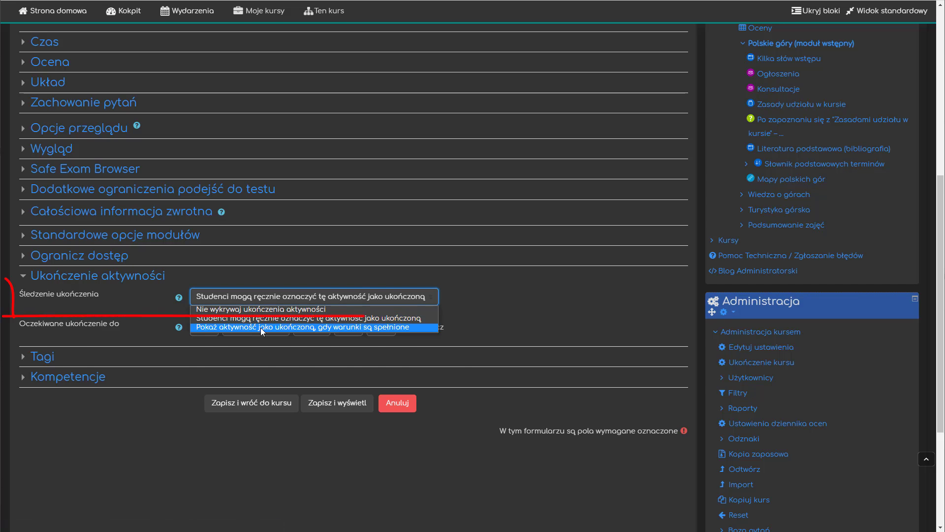
left_click(261, 327)
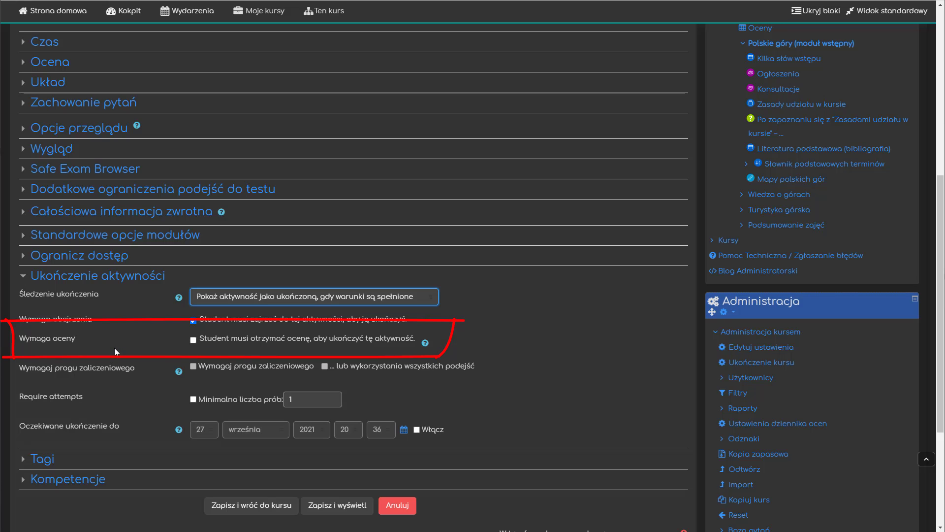
left_click(194, 340)
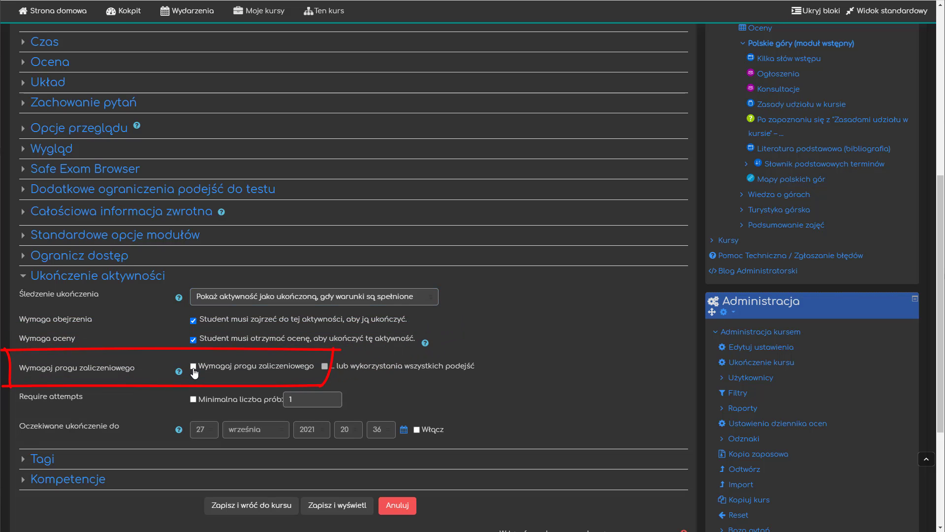
left_click(193, 369)
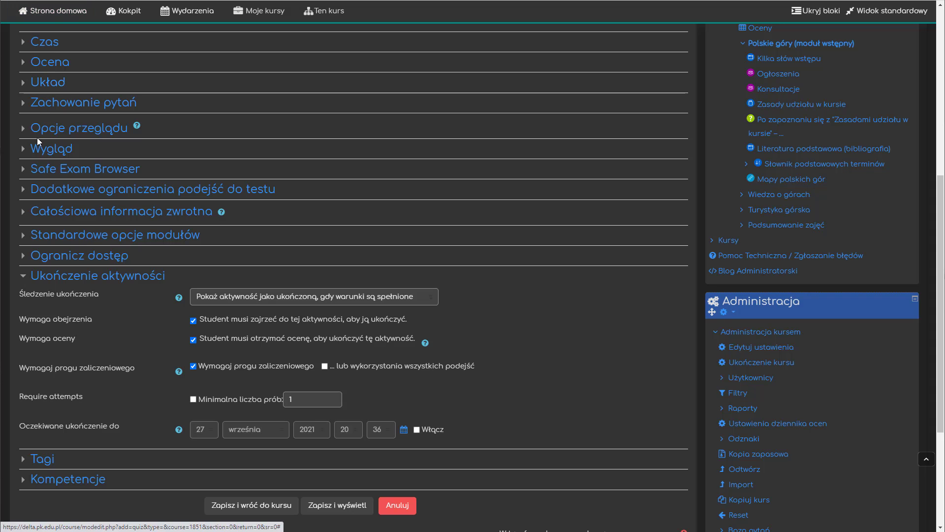
Step: Show the quiz's Próg zaliczeniowy grade field, and enable completion by using all attempts as the alternative to passing
scroll(46, 104, "up", 2)
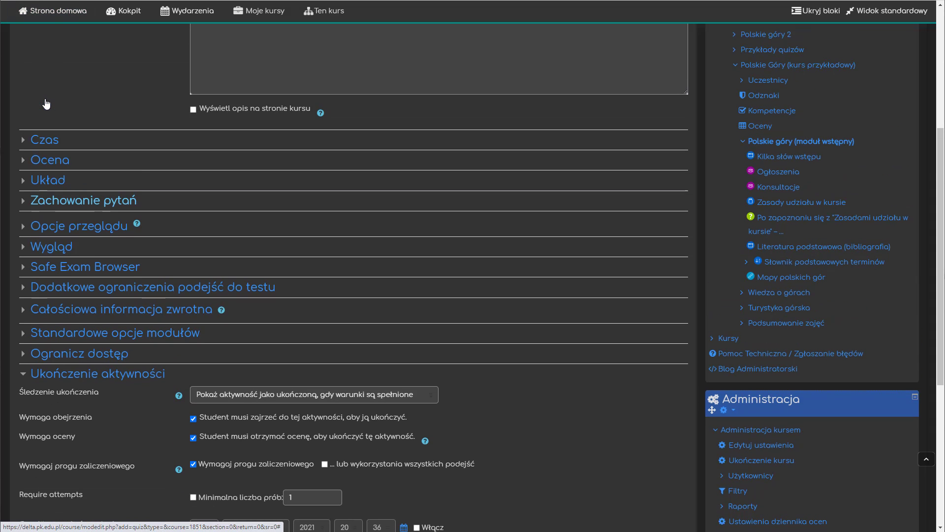
left_click(50, 163)
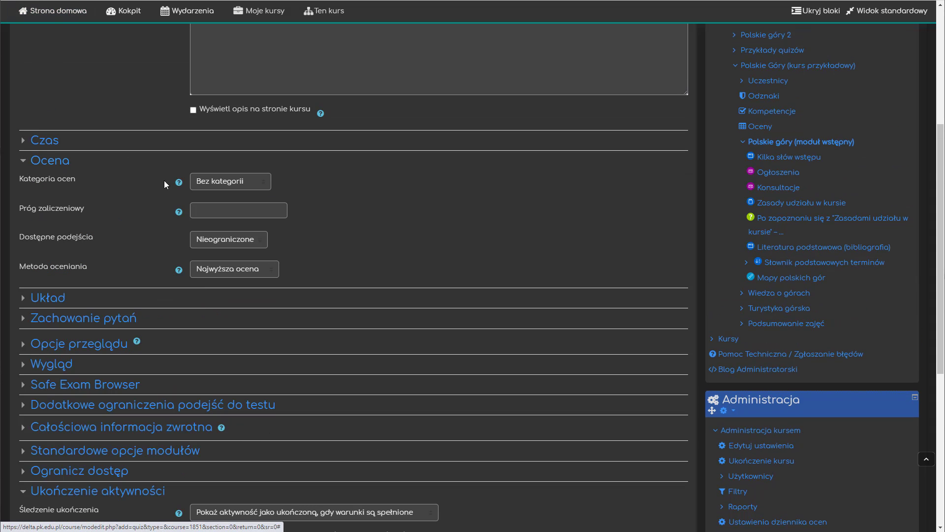
left_click(226, 210)
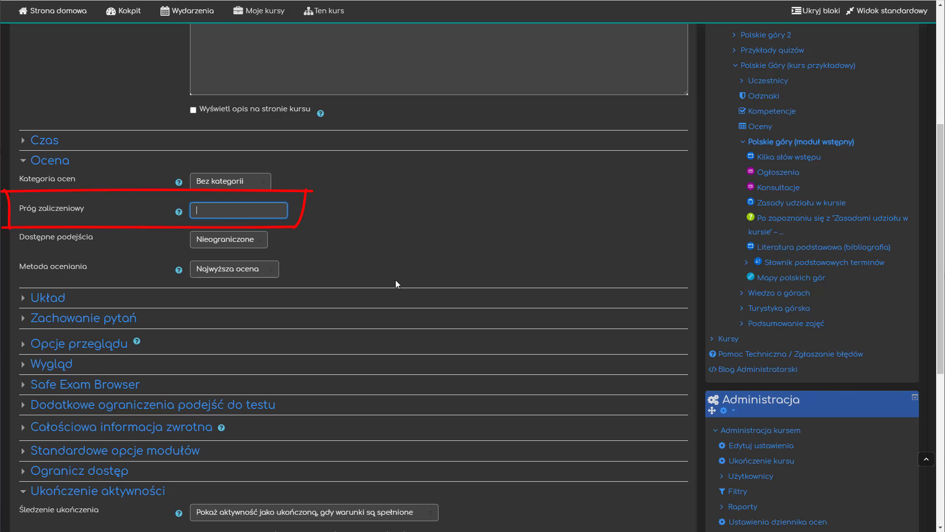
scroll(395, 279, "down", 6)
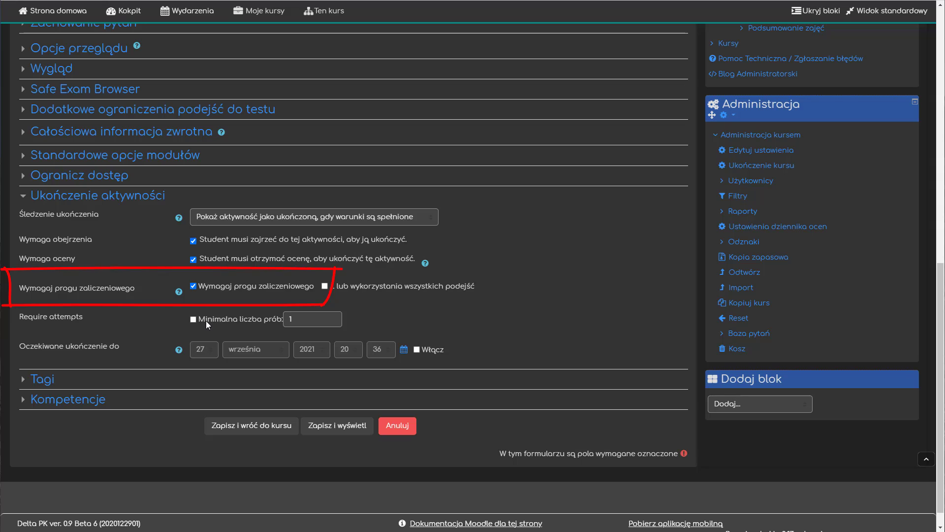
left_click(325, 287)
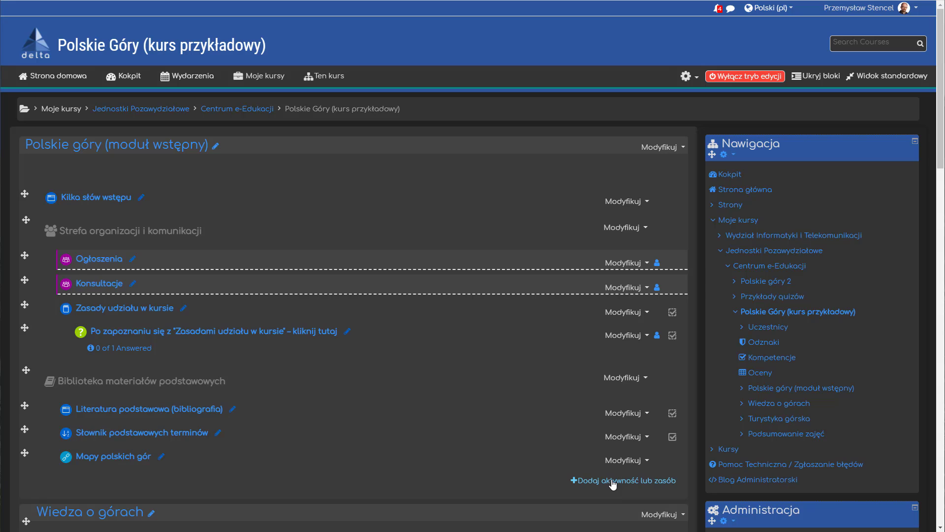
Step: Start adding a Forum to the introductory module and expand its activity completion settings
left_click(613, 481)
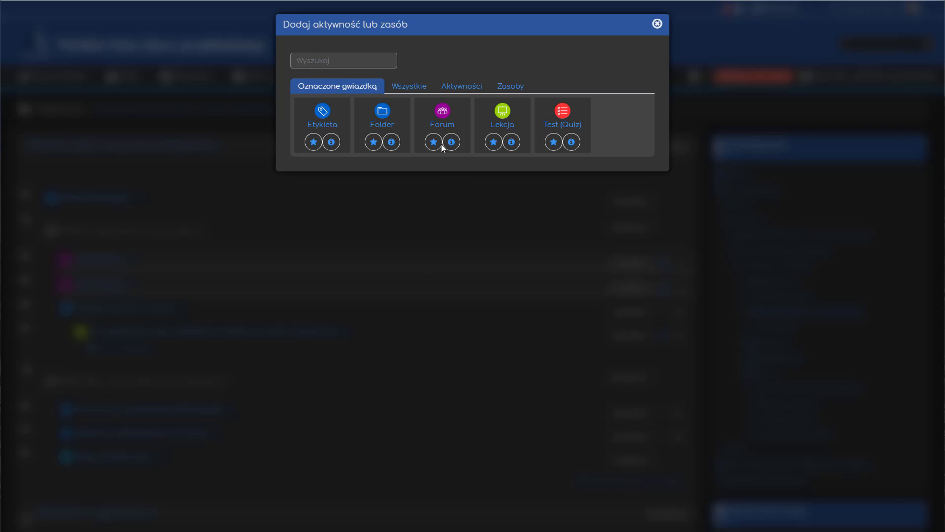
left_click(441, 116)
scroll(94, 279, "down", 5)
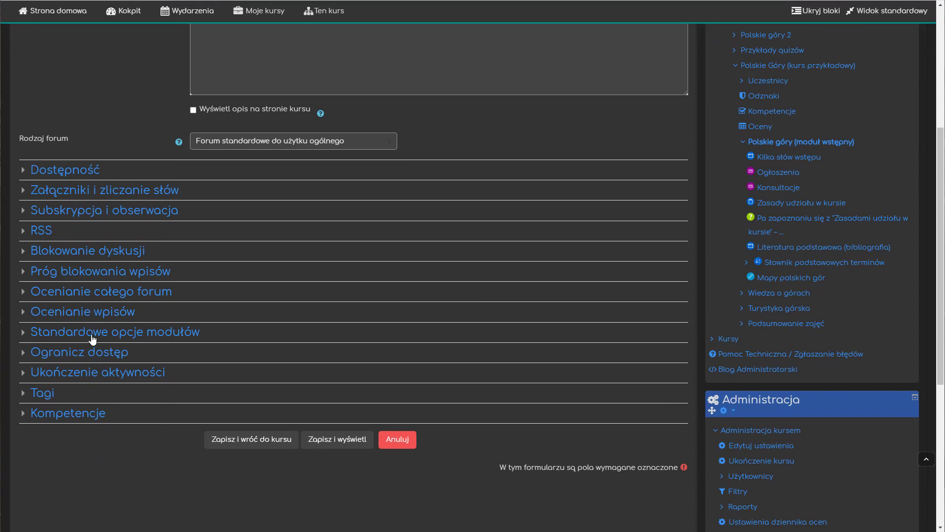
left_click(85, 375)
Step: Set the forum's completion tracking to Pokaż aktywność jako ukończoną, gdy warunki są spełnione
left_click(259, 396)
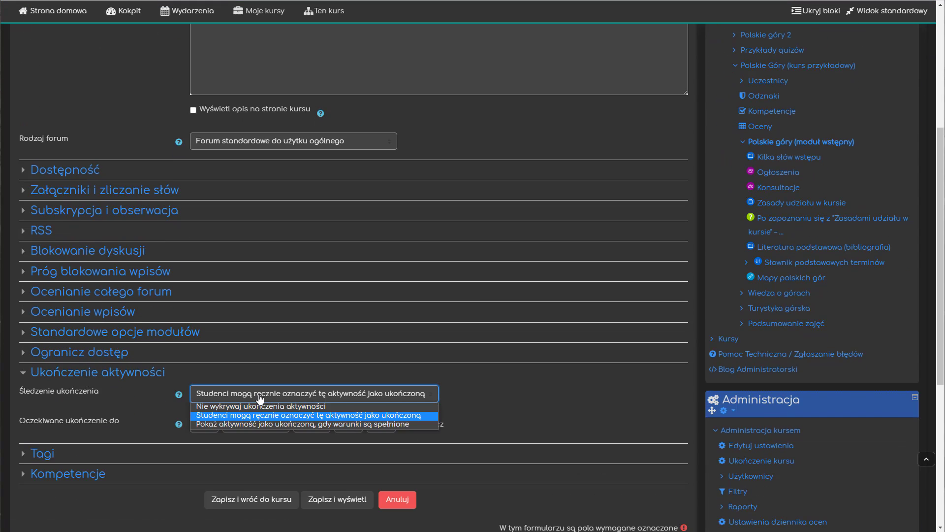
left_click(264, 424)
scroll(444, 295, "down", 4)
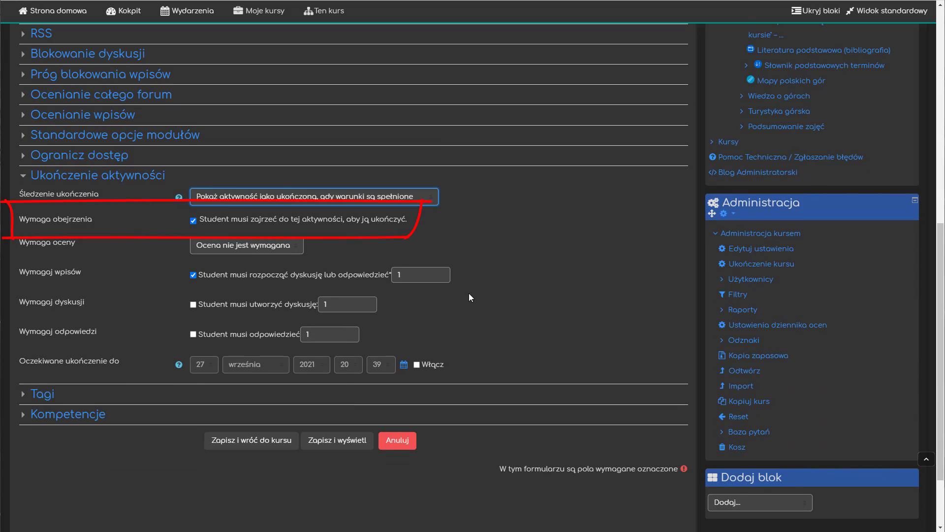
Step: Show the forum's Wymaga oceny choices for completion, leaving Ocena nie jest wymagana selected
left_click(277, 246)
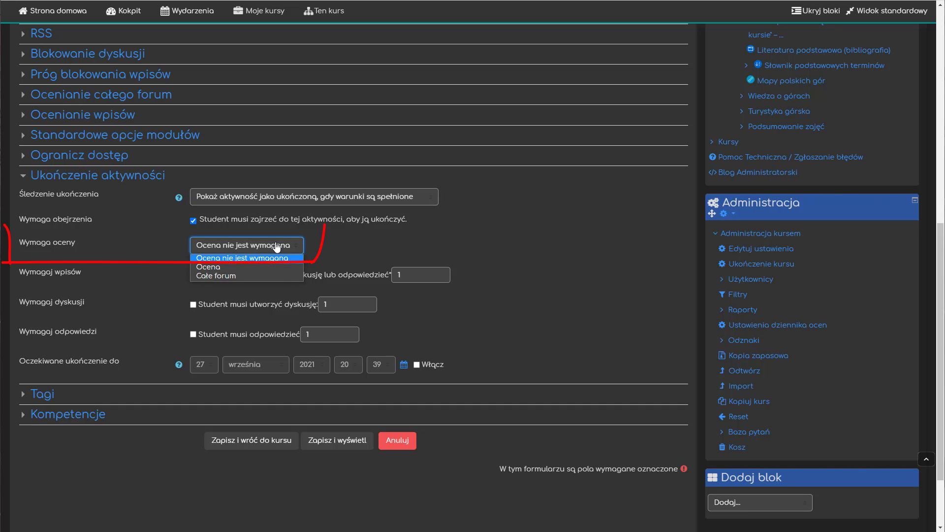
left_click(277, 246)
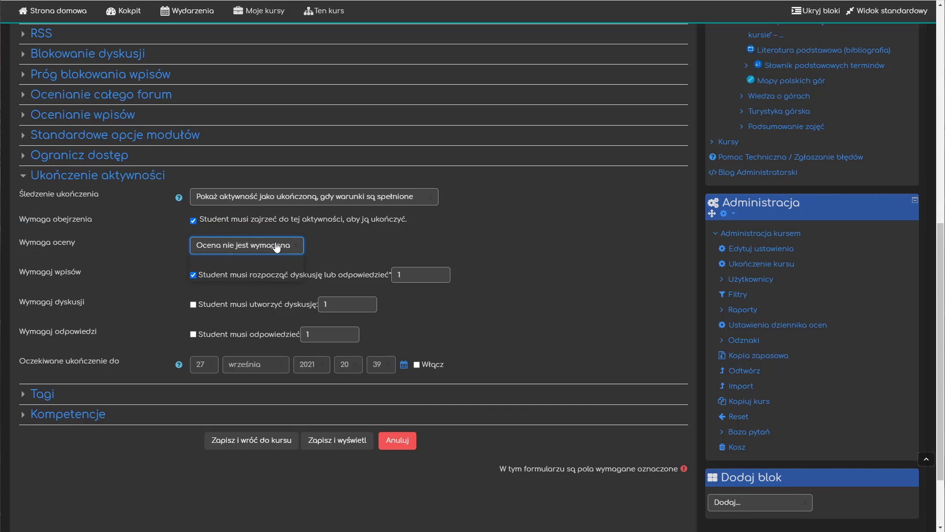
left_click(277, 246)
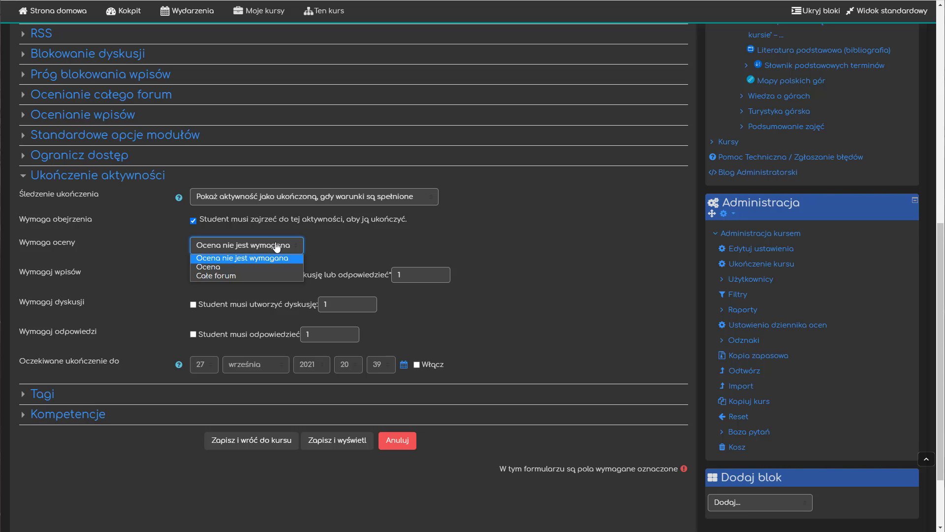
left_click(450, 242)
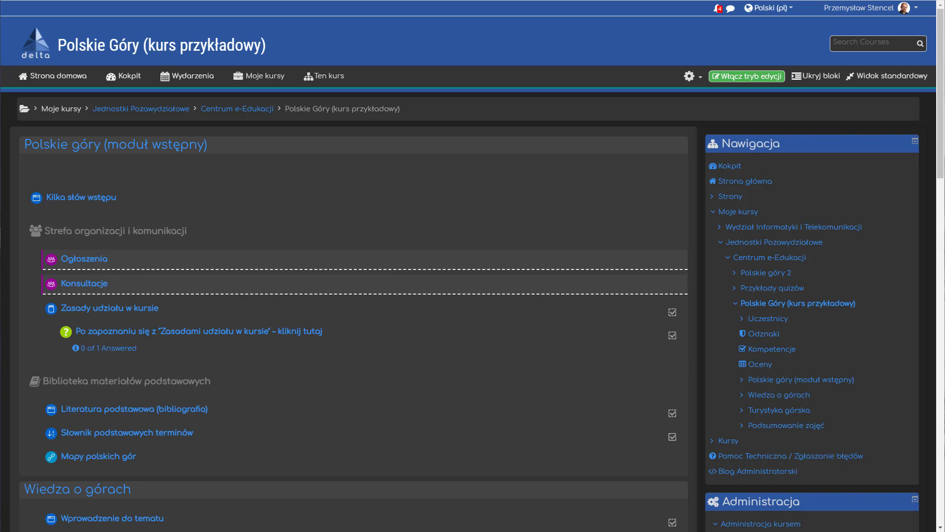
left_click_drag(4, 265, 6, 302)
left_click_drag(3, 301, 160, 300)
left_click_drag(166, 264, 160, 300)
left_click_drag(3, 265, 144, 264)
Step: Open the Konsultacje forum's settings, examine its completion tracking option, and leave without saving
triple_click(95, 288)
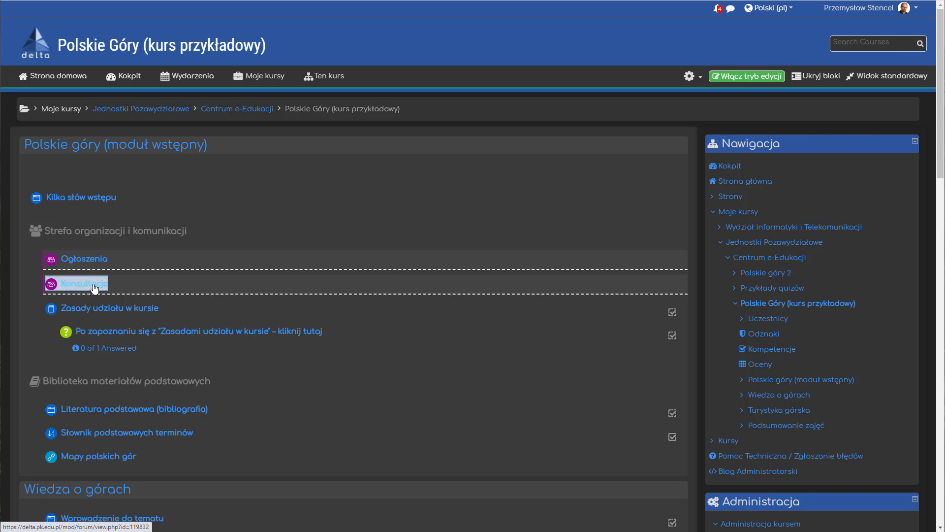
left_click(95, 288)
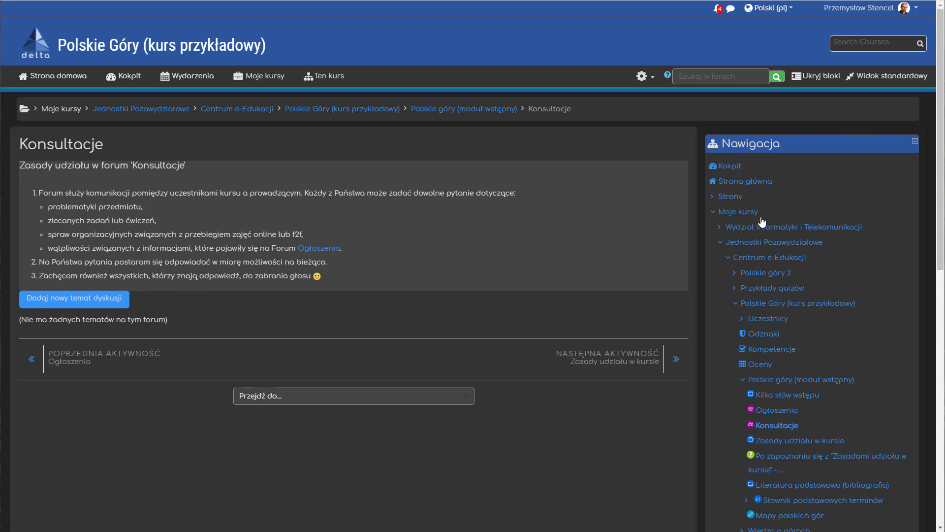
scroll(762, 221, "down", 6)
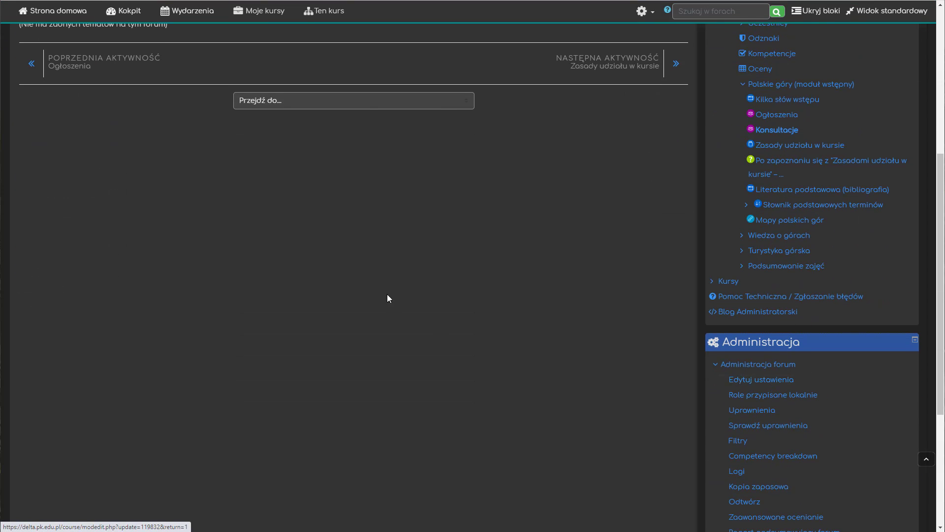
scroll(133, 269, "down", 6)
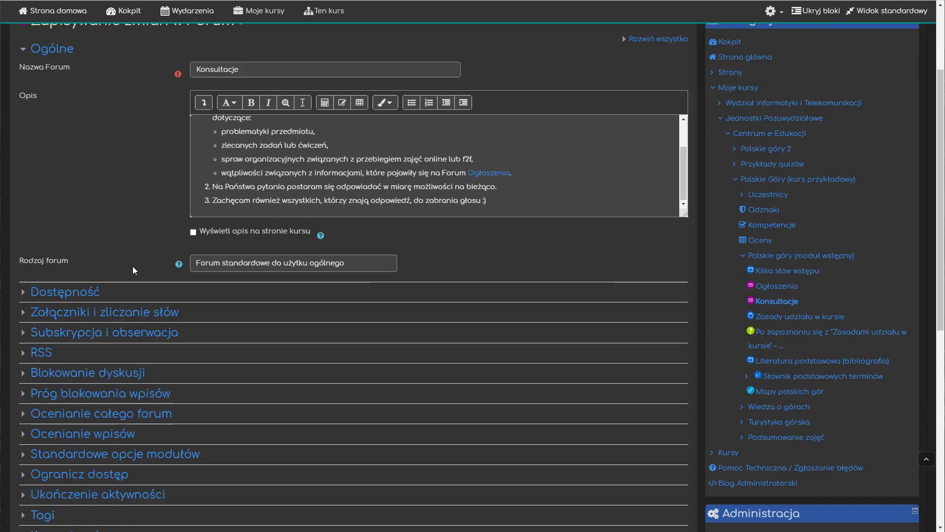
left_click(90, 324)
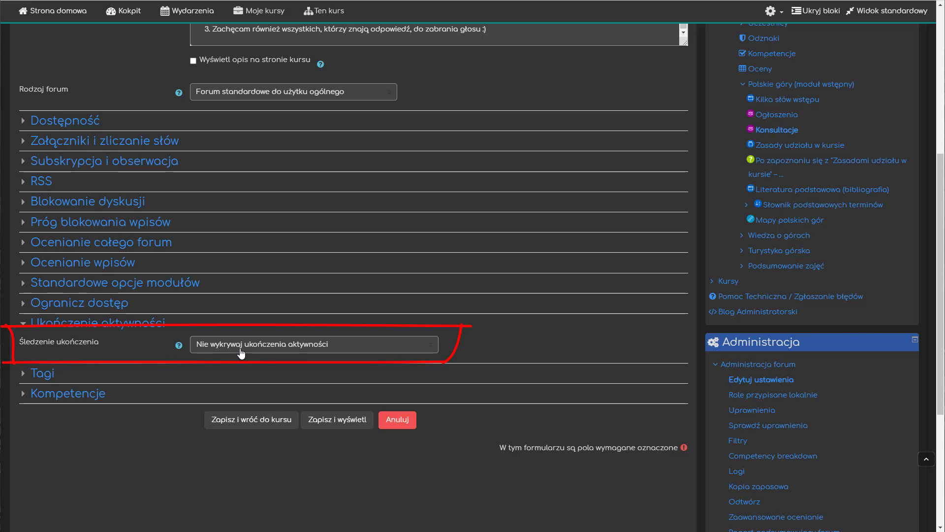
left_click(400, 422)
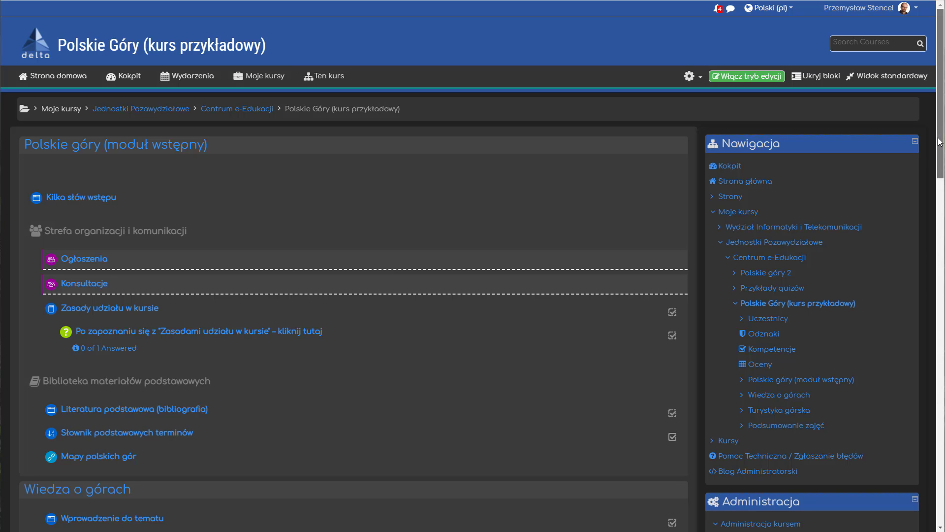
Step: Open the course's Ukończenie aktywności report to view participants' activity completion
left_click_drag(939, 142, 925, 251)
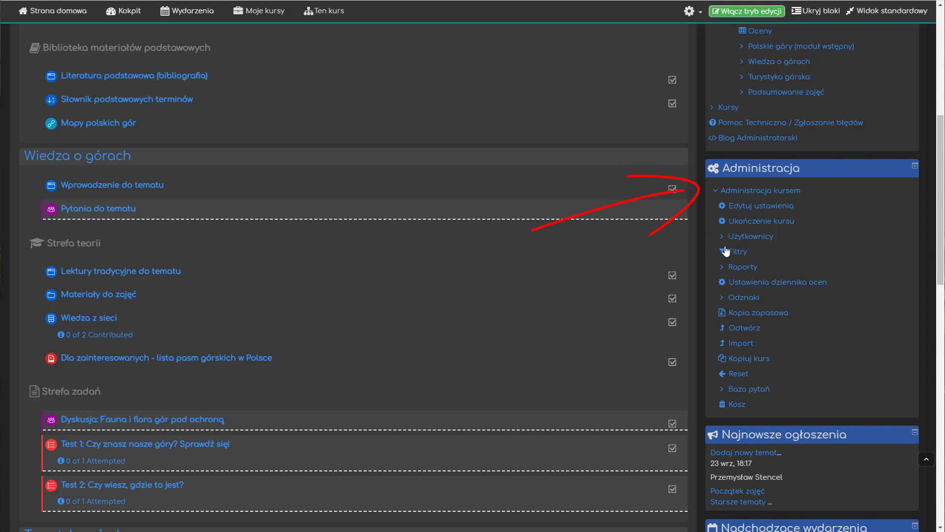
left_click(723, 269)
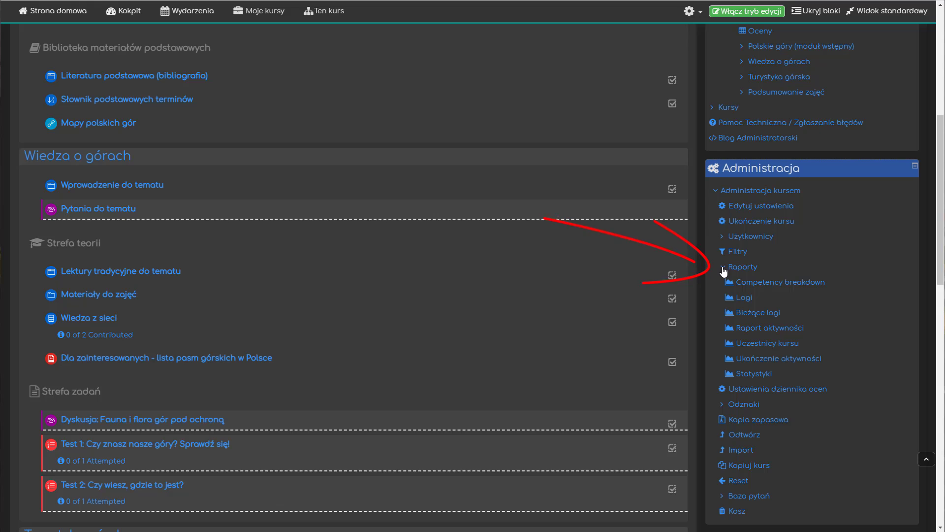
left_click(776, 360)
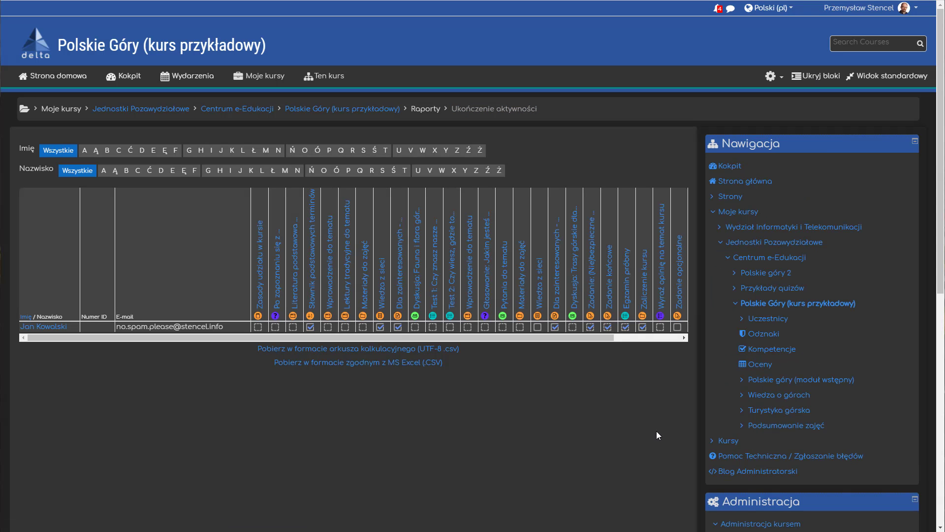